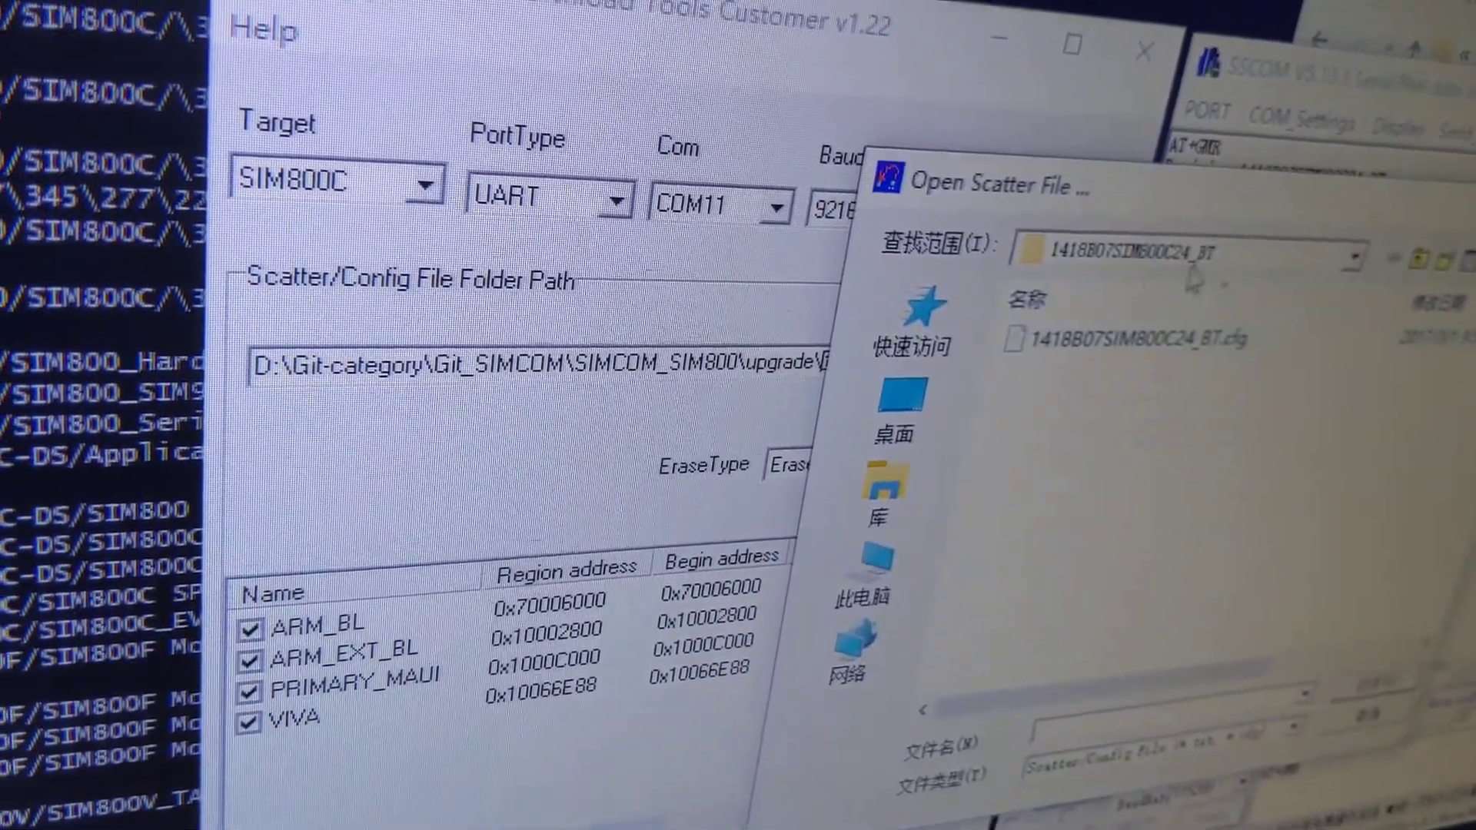
# Load the scatter file 1418B07SIM800C24_BT.cfg to fill in the four firmware regions.
pyautogui.doubleClick(1142, 344)
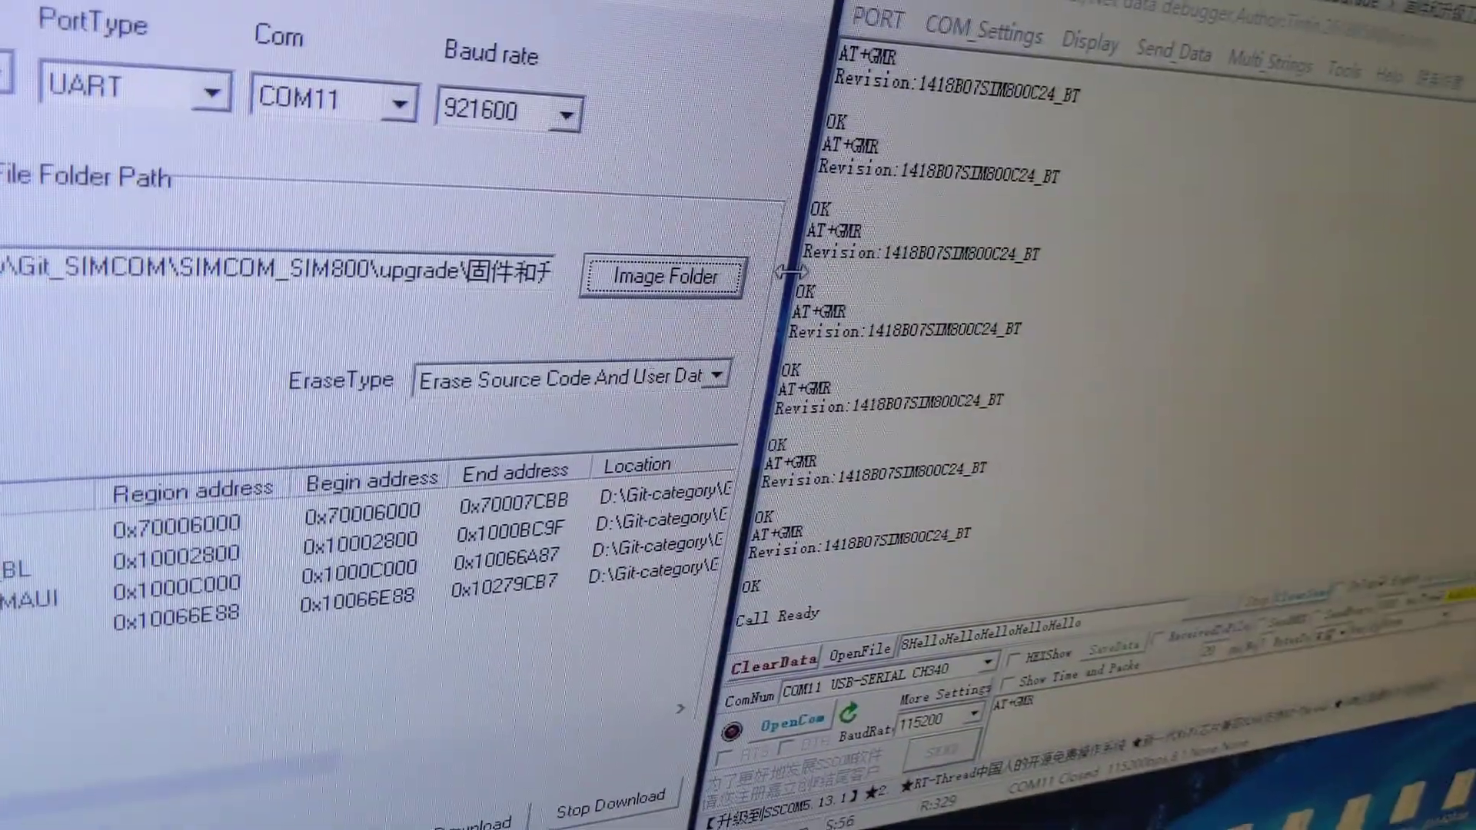
# Choose 'Erase Source Code And User Data' as the erase type and try starting the download.
pyautogui.click(697, 406)
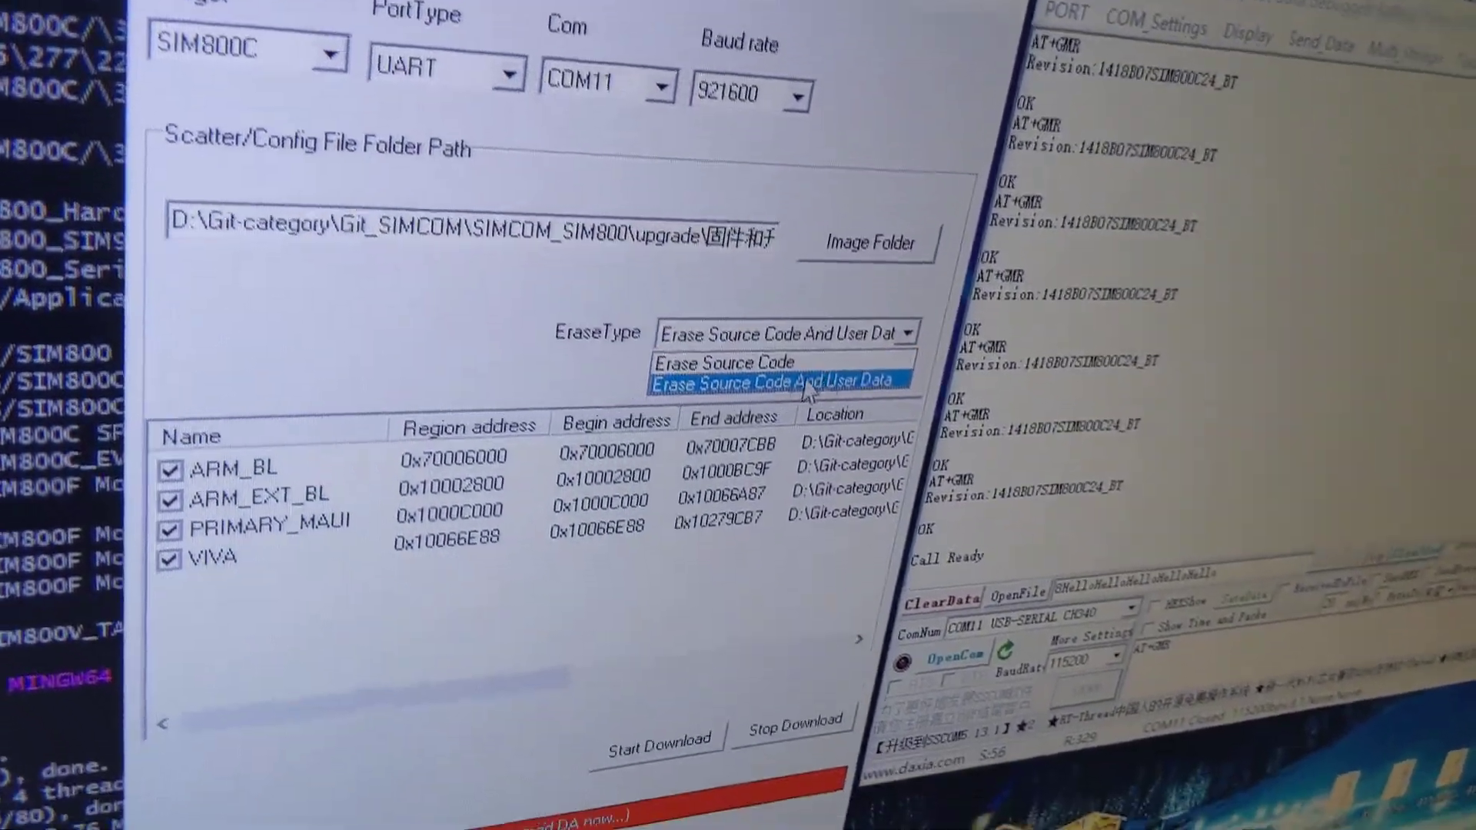
pyautogui.click(711, 343)
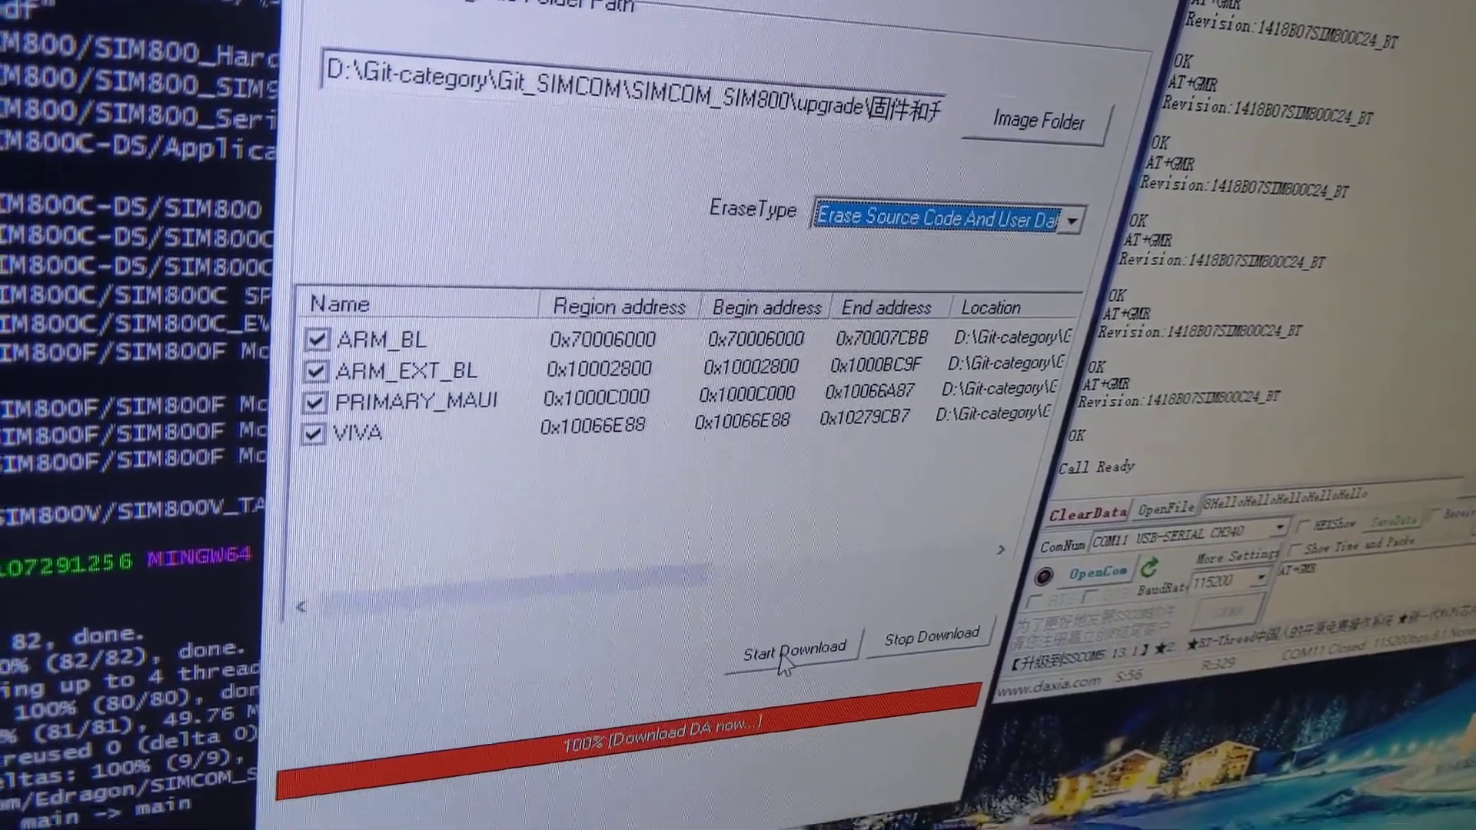
pyautogui.click(780, 689)
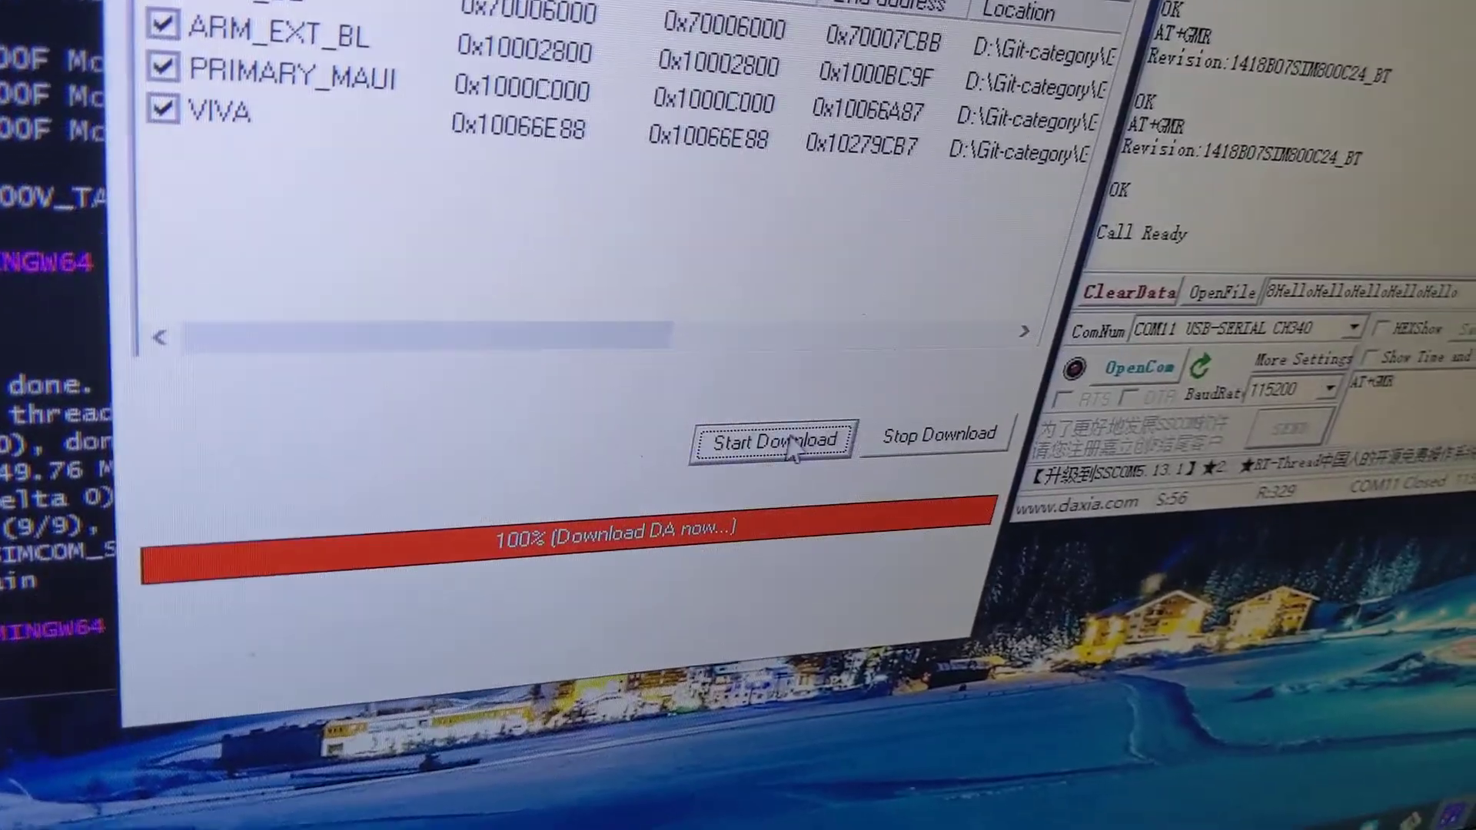
# Flash the Bluetooth firmware to the SIM800C and wait for 100% success.
pyautogui.click(878, 450)
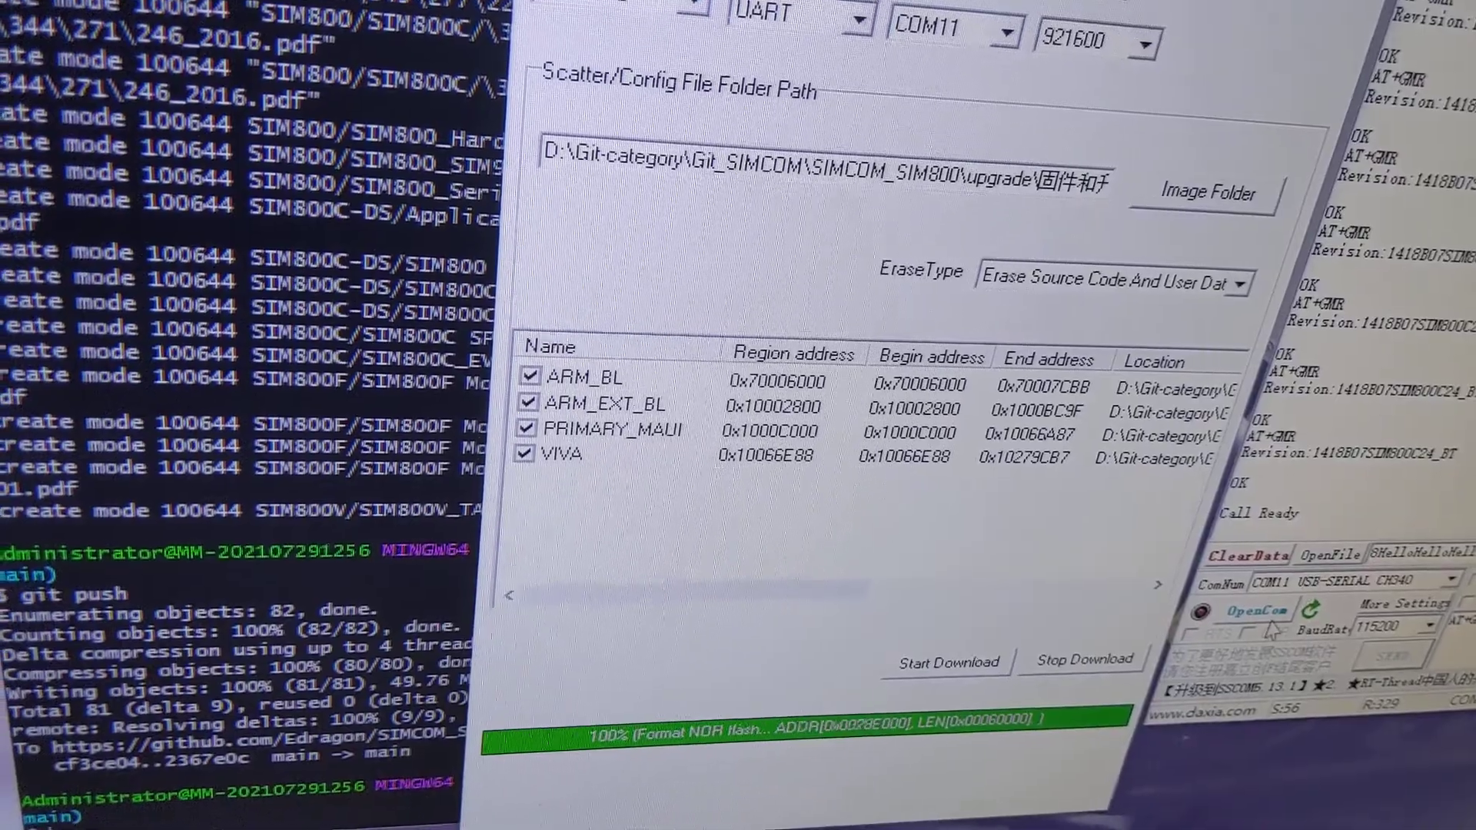
# Open COM11 at 115200 baud in SSCOM to connect to the module.
pyautogui.click(1257, 613)
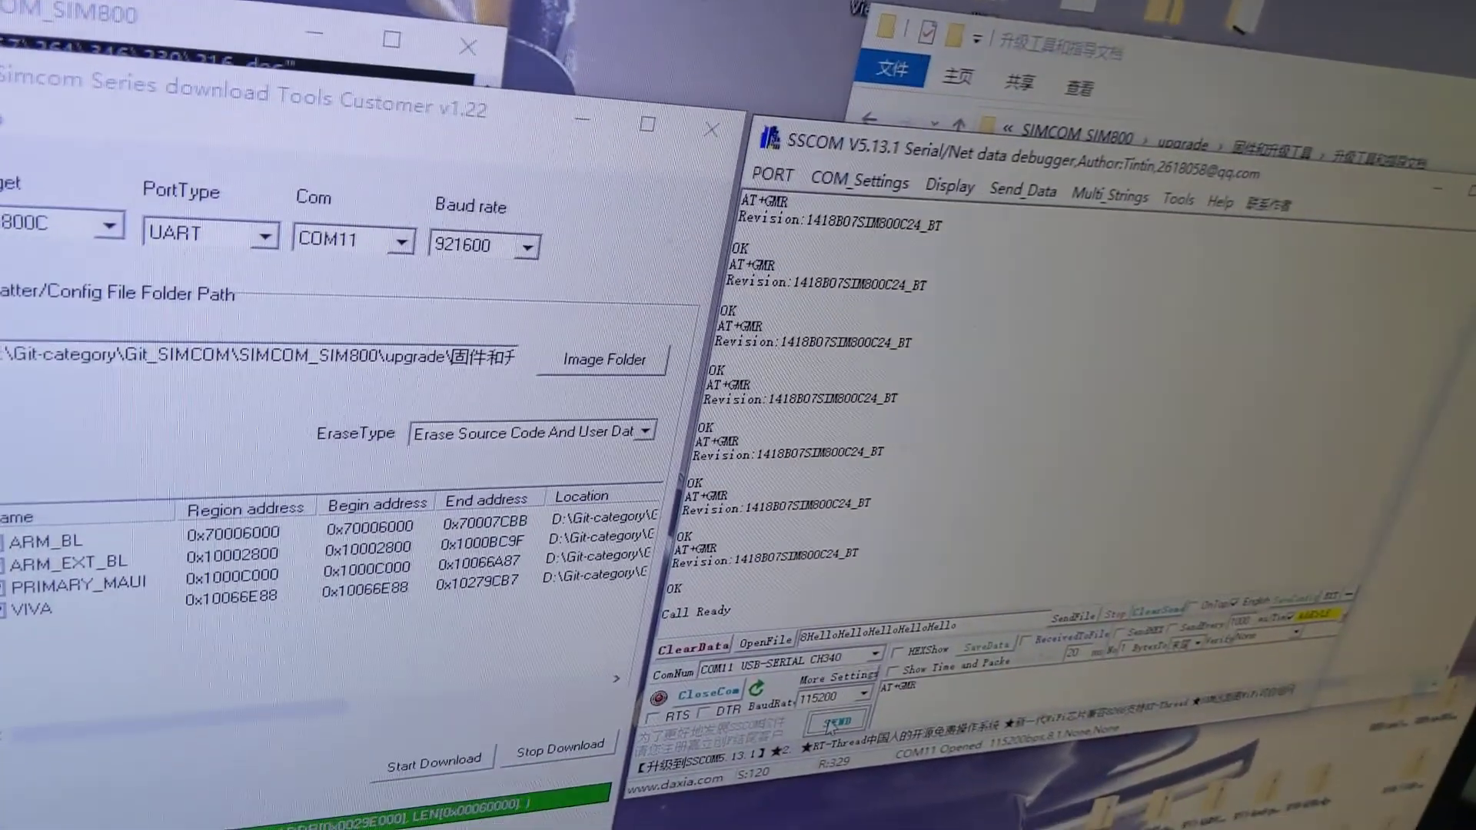
# Send AT+GMR three times, confirming each reply shows revision 1418B07SIM800C24_BT.
pyautogui.click(832, 724)
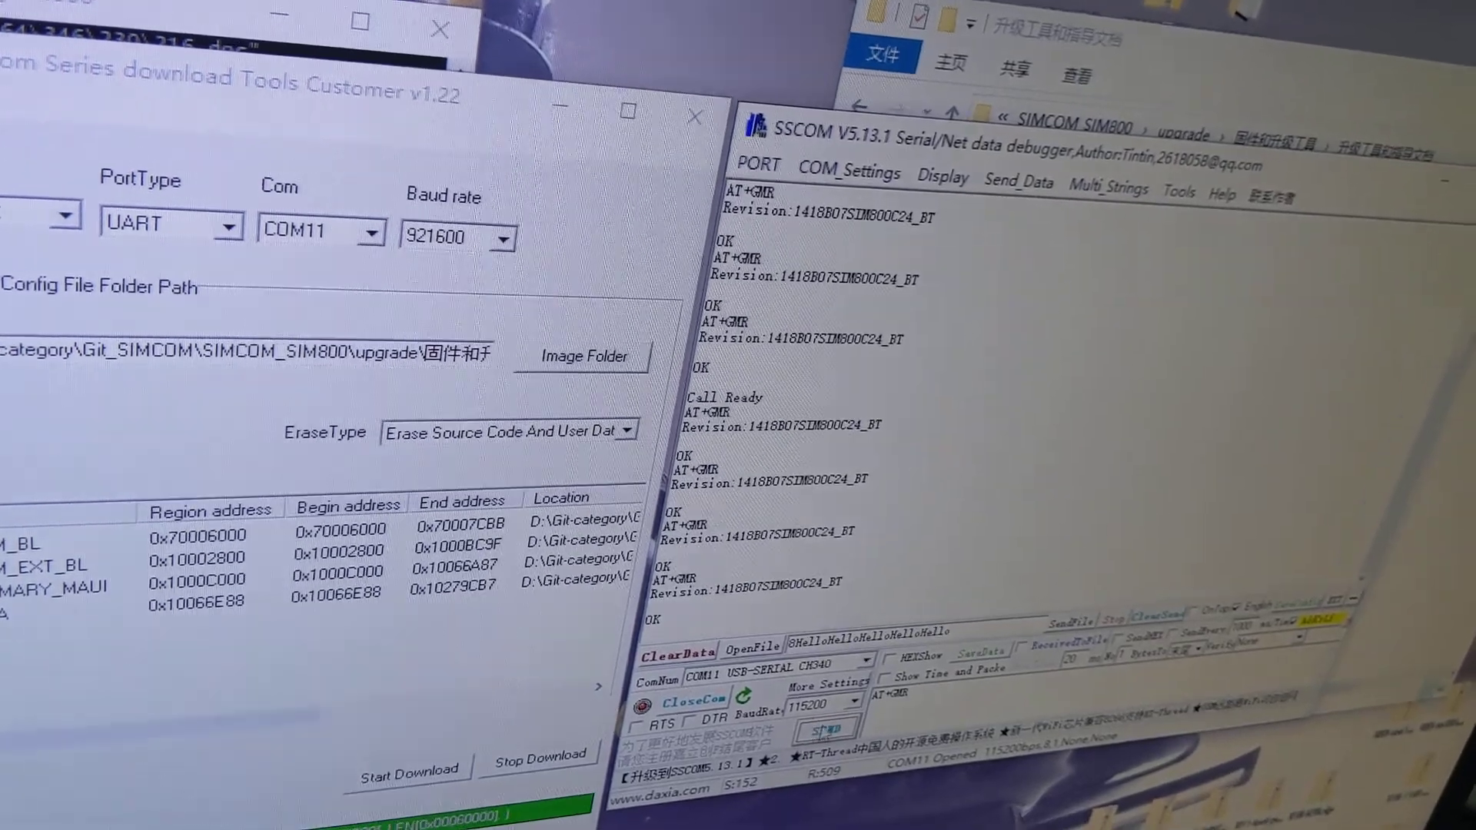
pyautogui.click(832, 724)
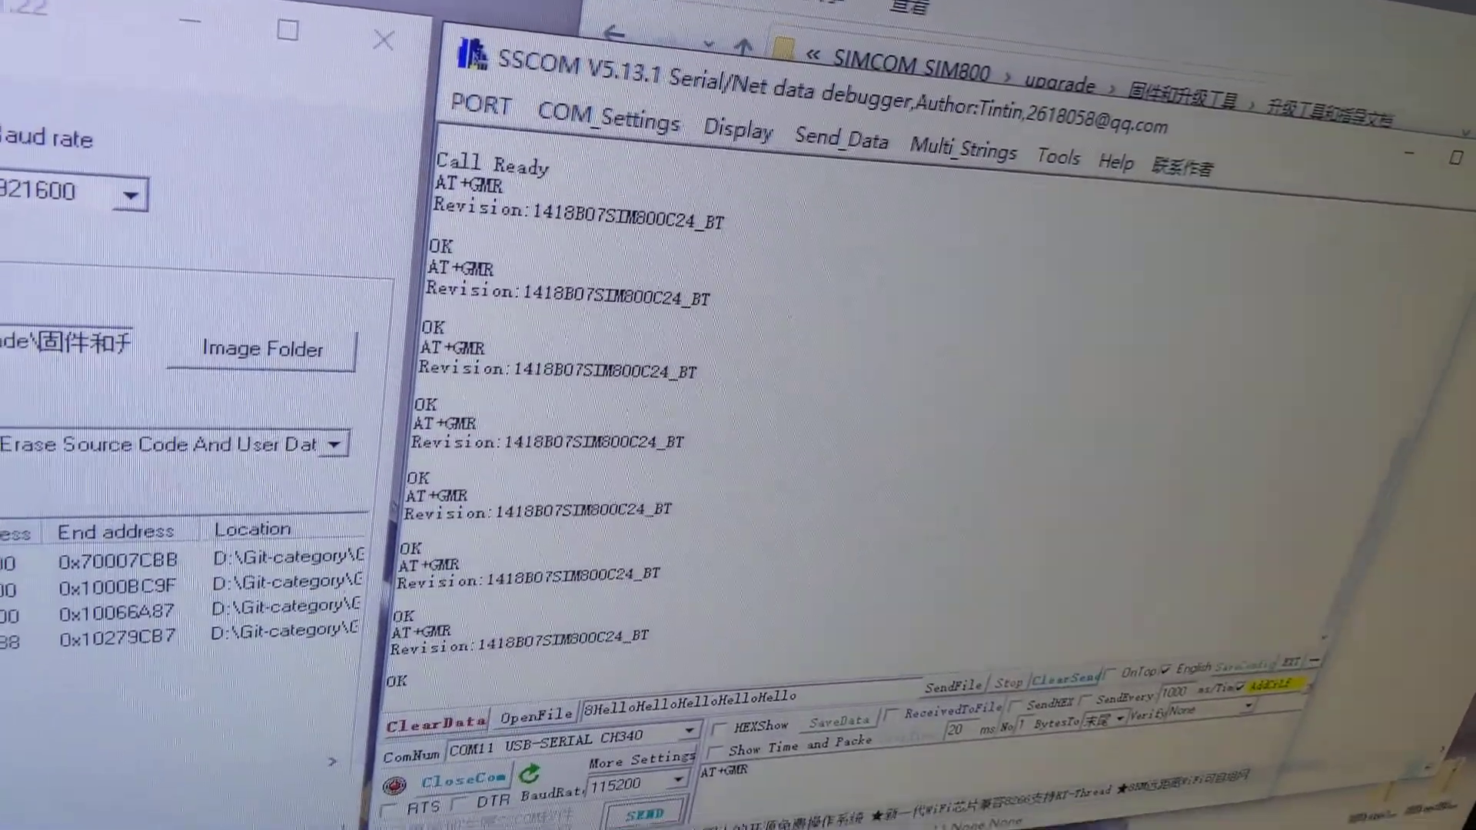
pyautogui.click(629, 755)
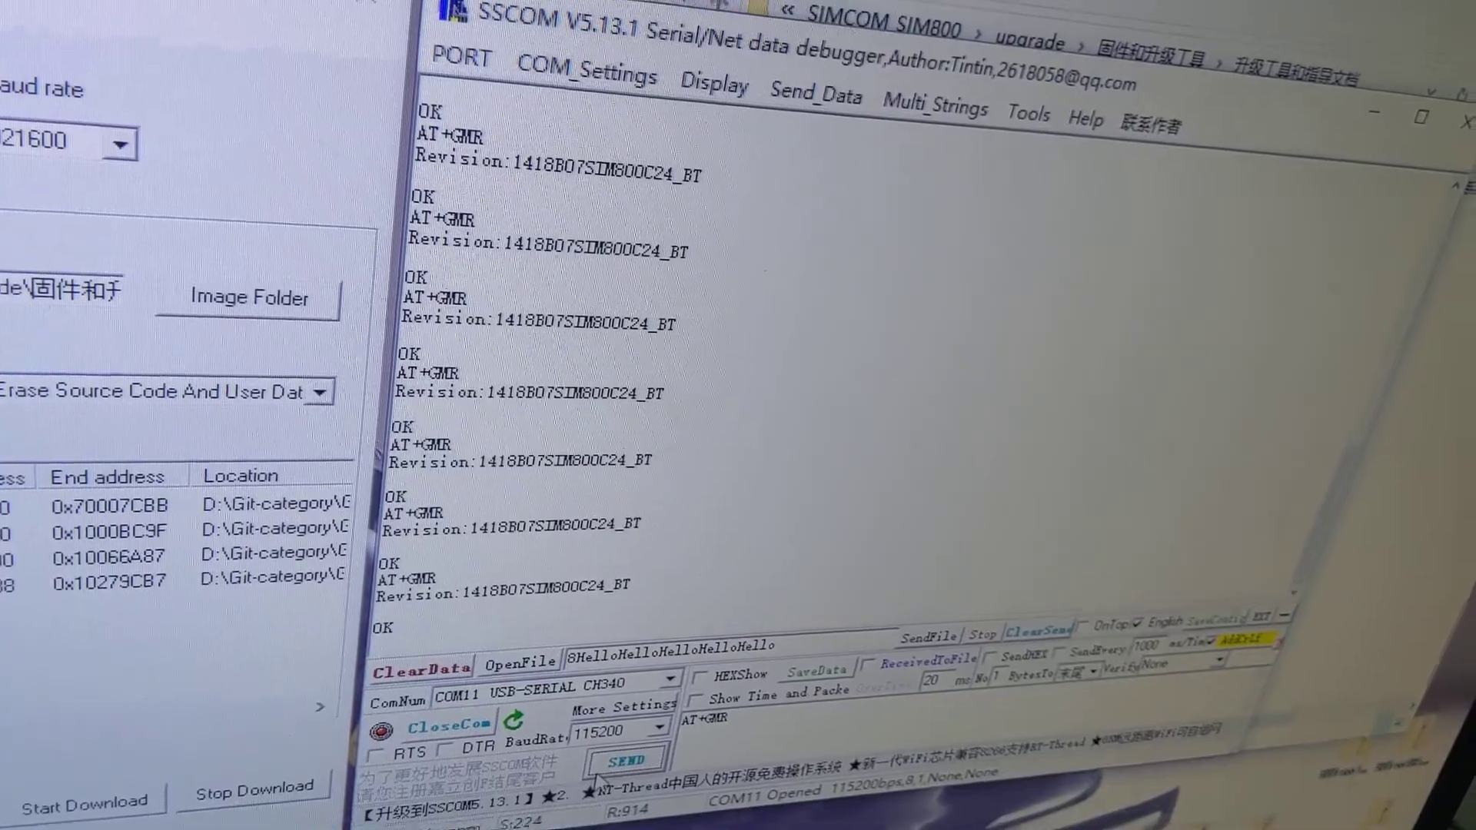